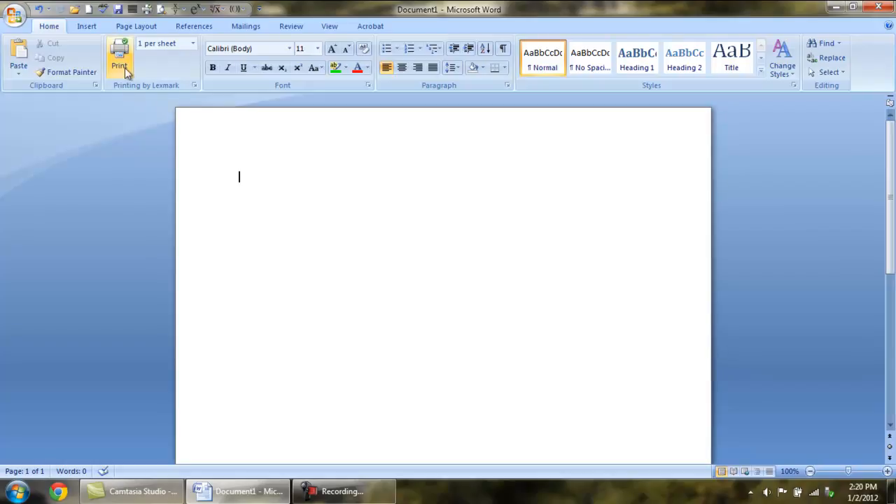
Step: Switch the ribbon to the Insert tab for the blank document
click(90, 27)
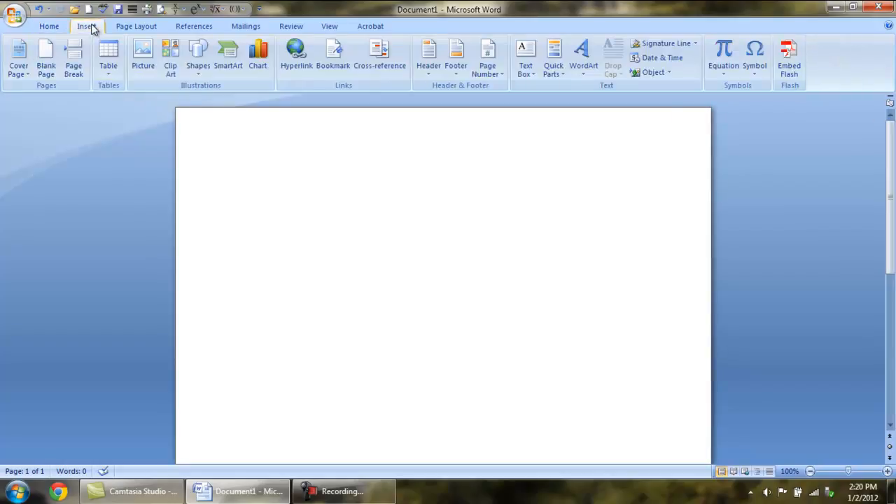
Step: Insert a blank equation, then expand and collapse the Basic Math symbol gallery
click(725, 55)
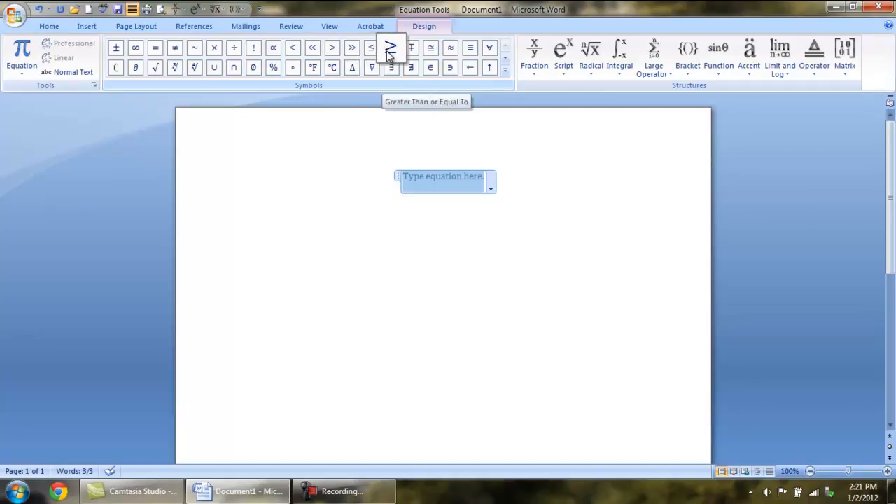
click(506, 73)
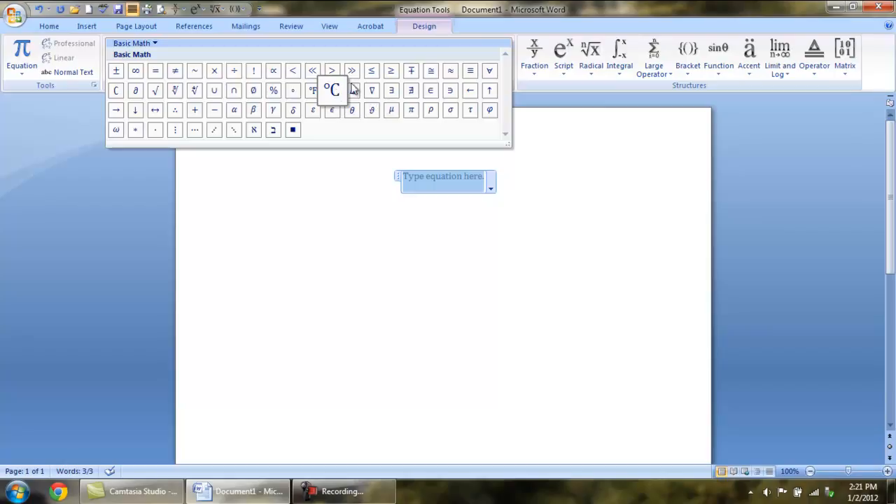
click(576, 149)
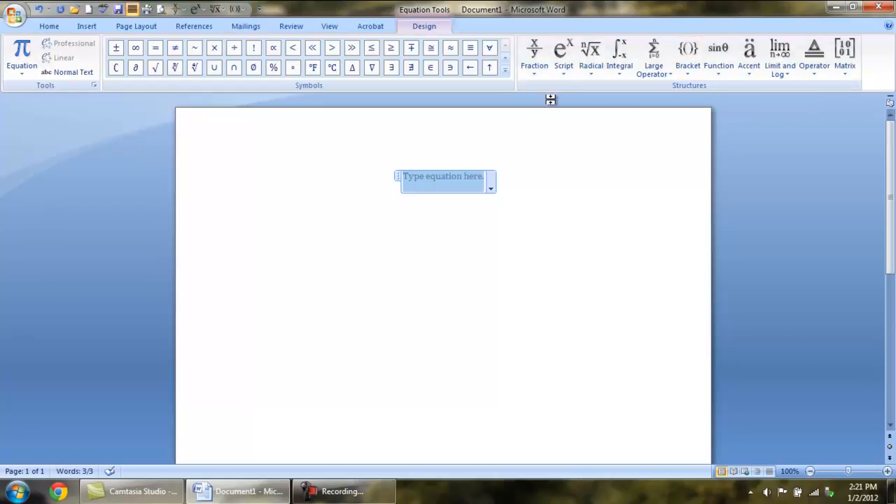
Step: Fill a stacked fraction template with 3 in the numerator and 4 in the denominator
click(536, 62)
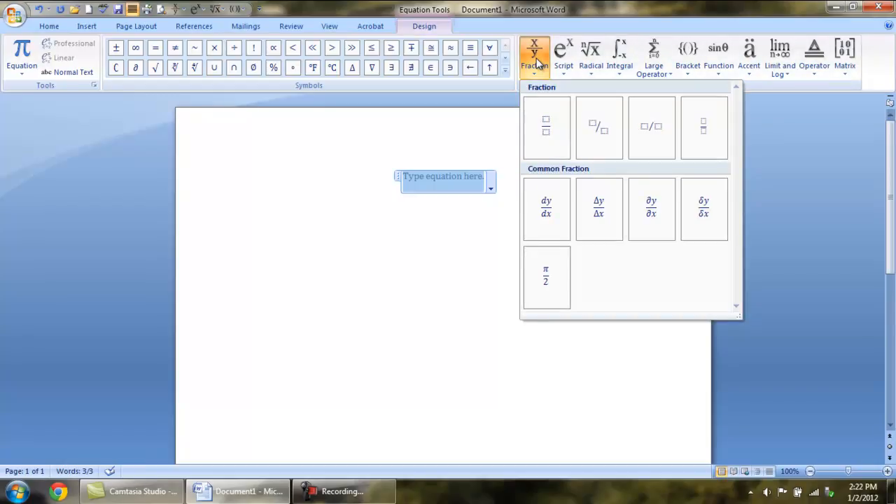
click(550, 130)
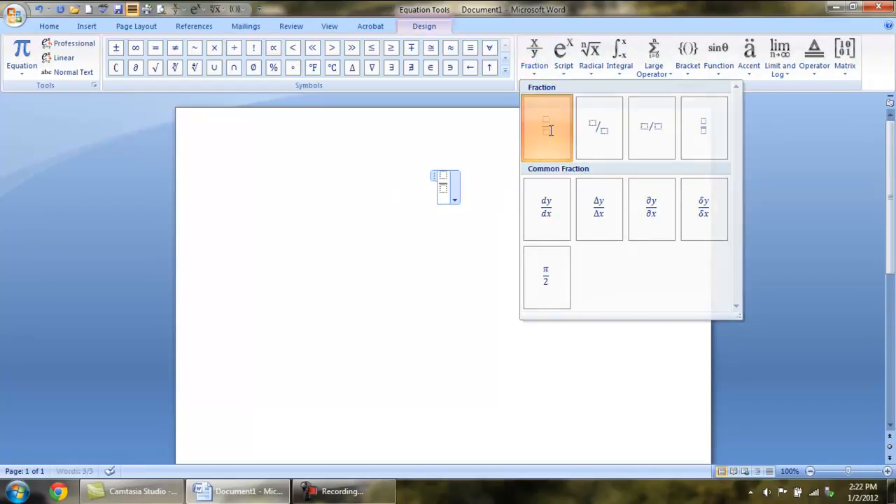
click(536, 62)
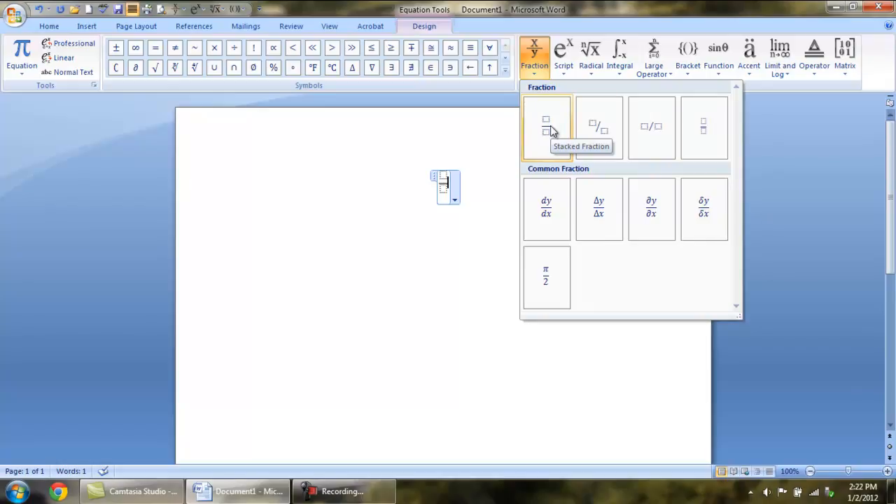
click(446, 185)
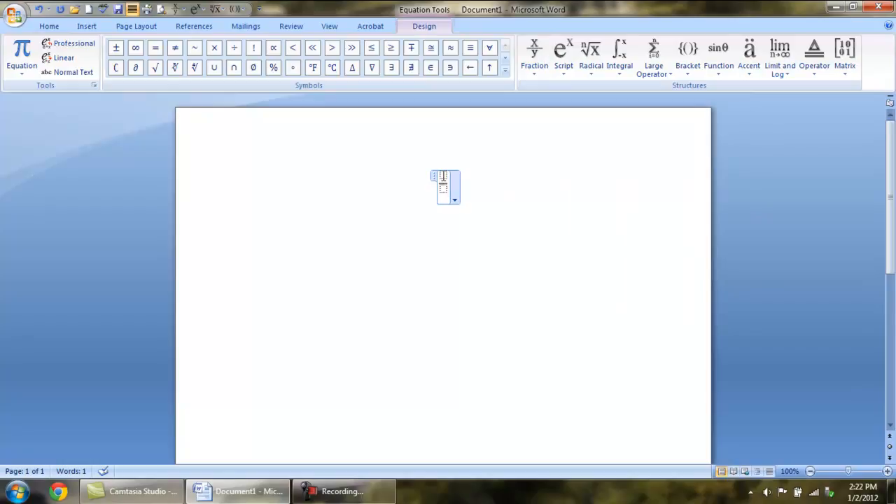
click(443, 176)
text(3)
key(Down)
text(4)
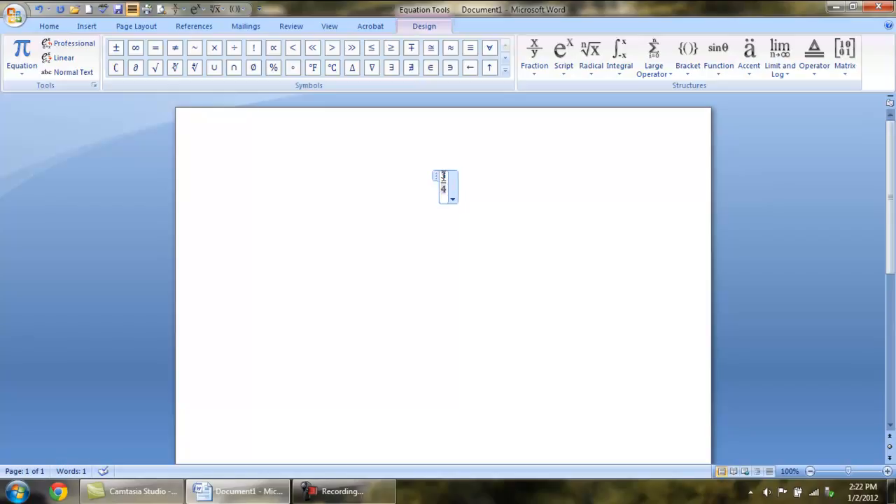
click(483, 188)
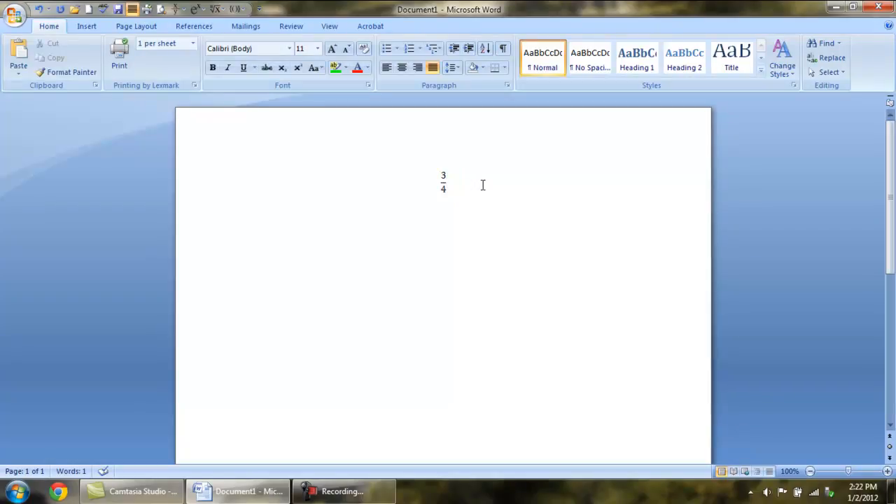
Step: On a new line, insert an equation using a superscript template to write x², then add a new line
key(Return)
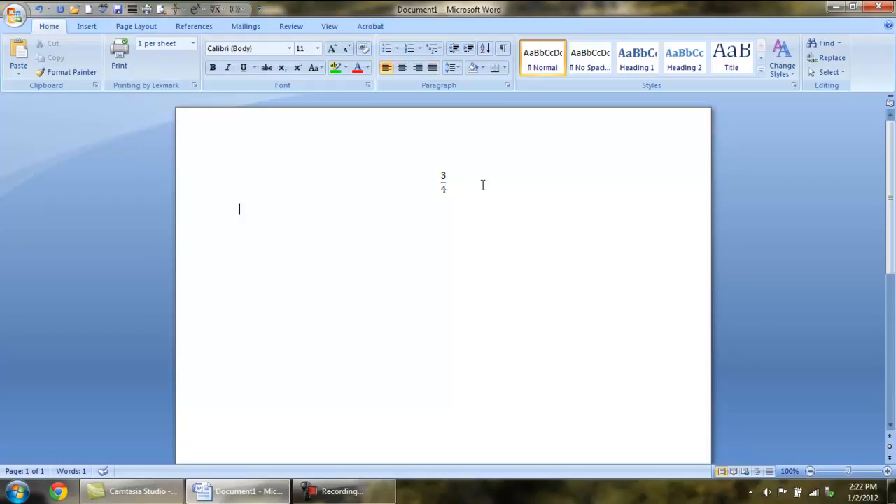
click(89, 28)
click(91, 31)
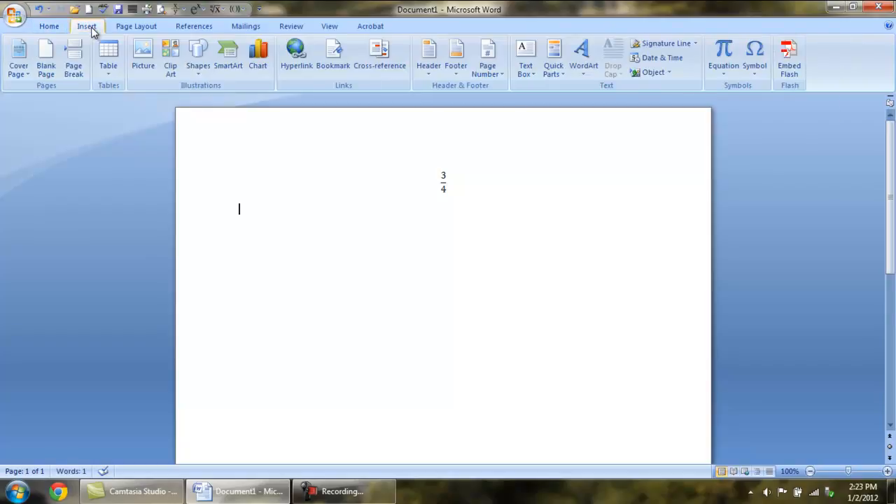
click(729, 43)
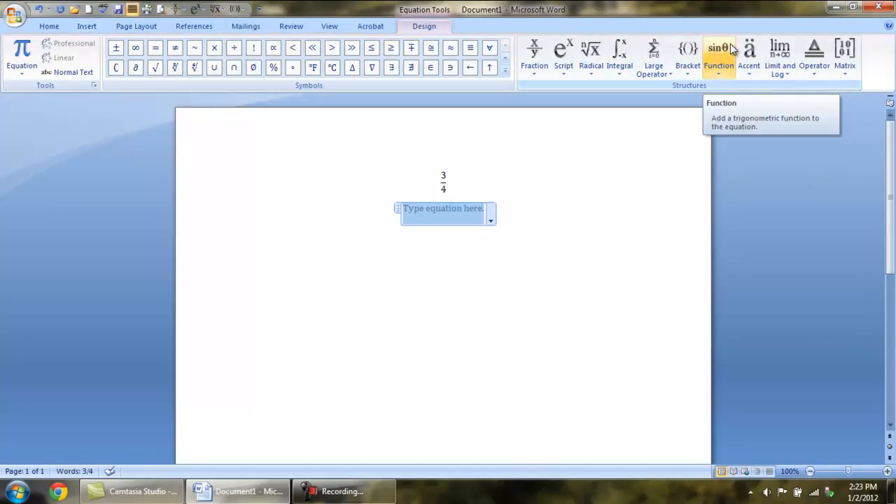
click(565, 67)
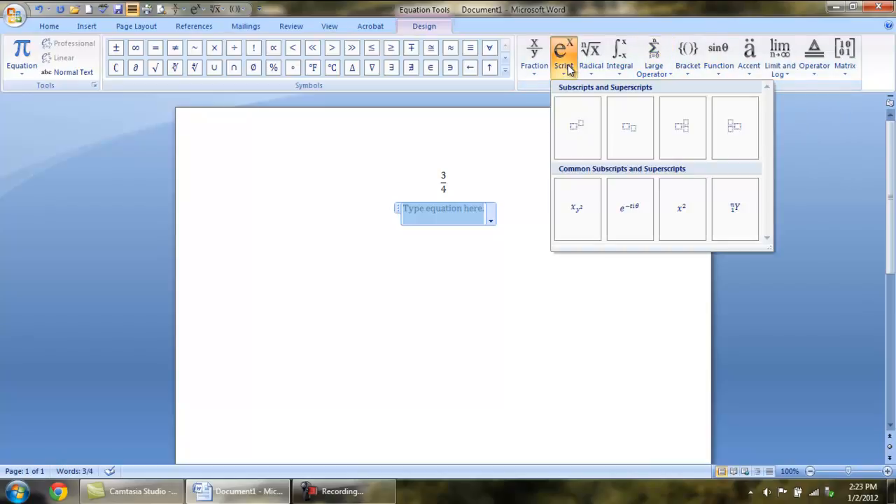
click(586, 130)
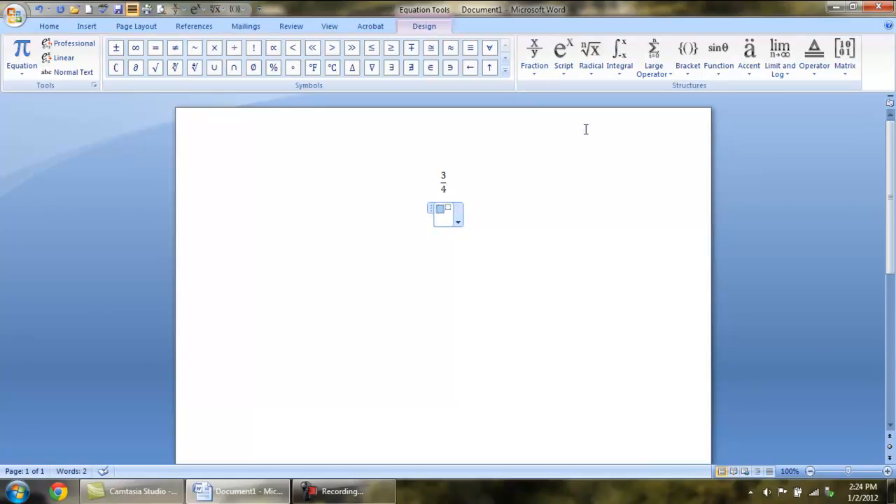
text(x)
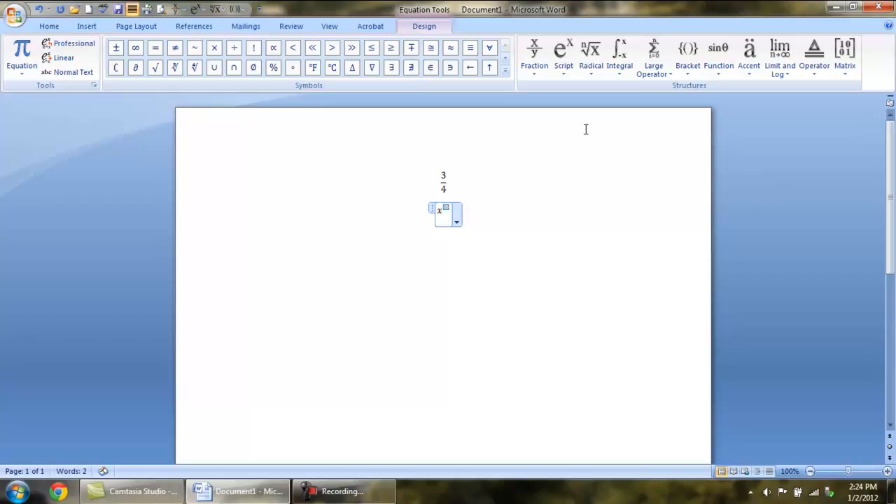
text(2)
key(Right)
key(Right)
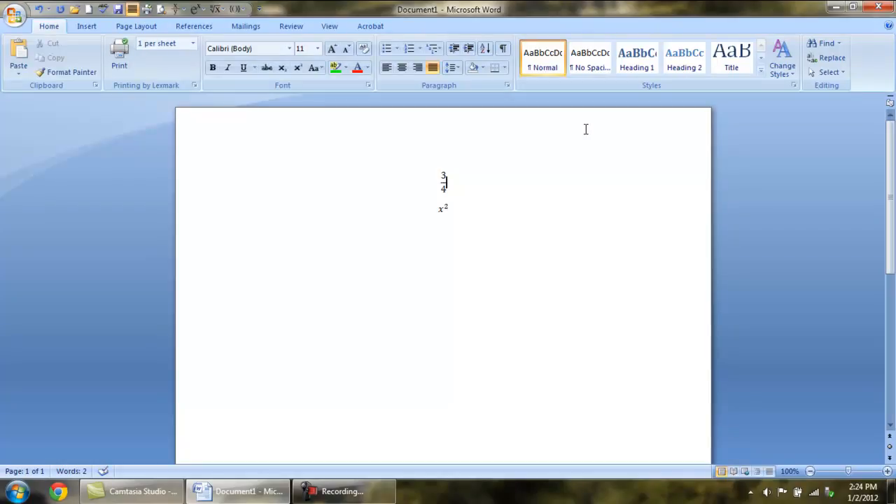
key(Return)
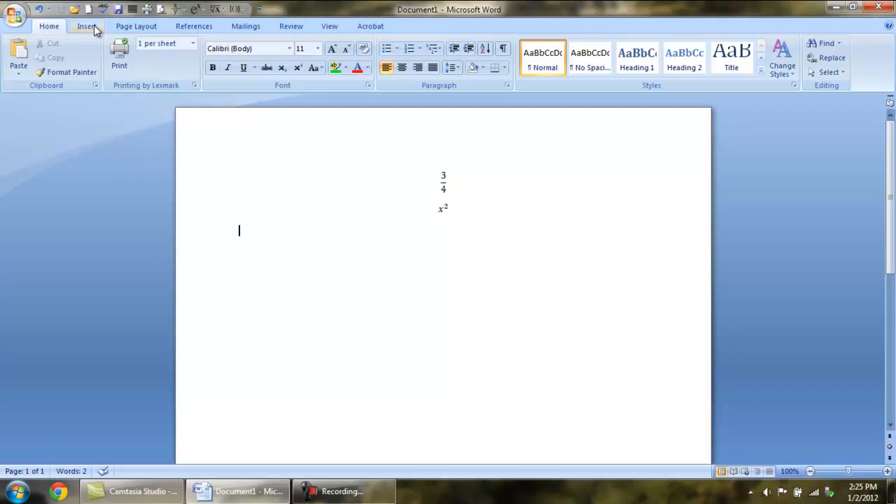
Step: Insert a new equation with a square root template containing 49
click(93, 28)
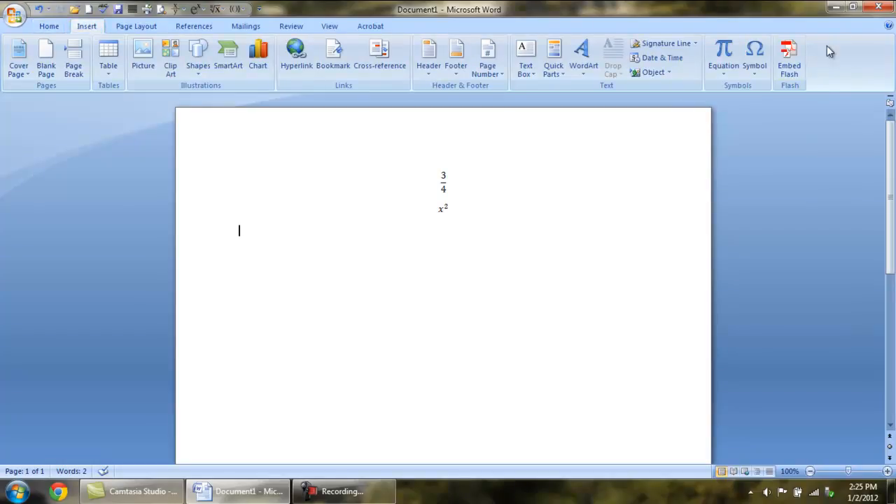
click(724, 49)
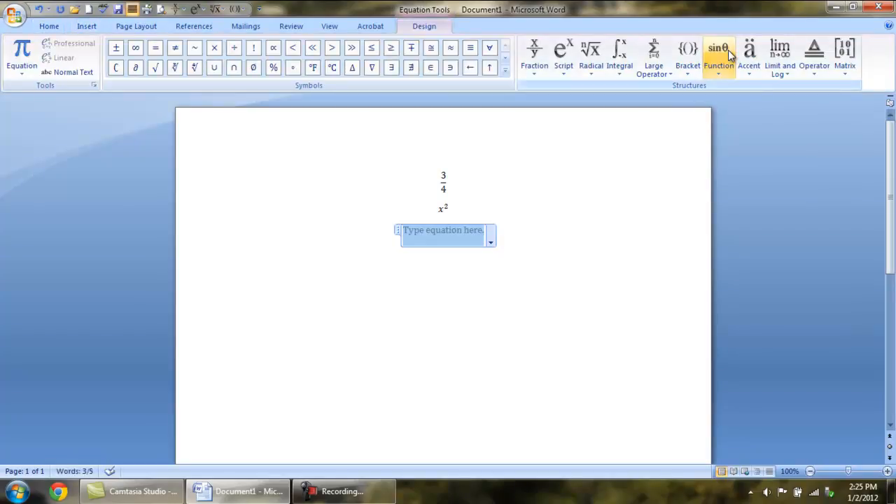
click(591, 56)
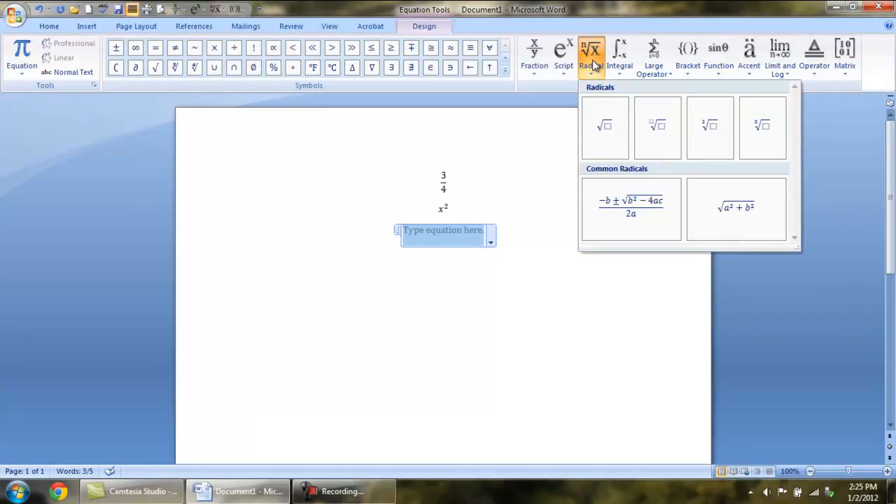
click(606, 126)
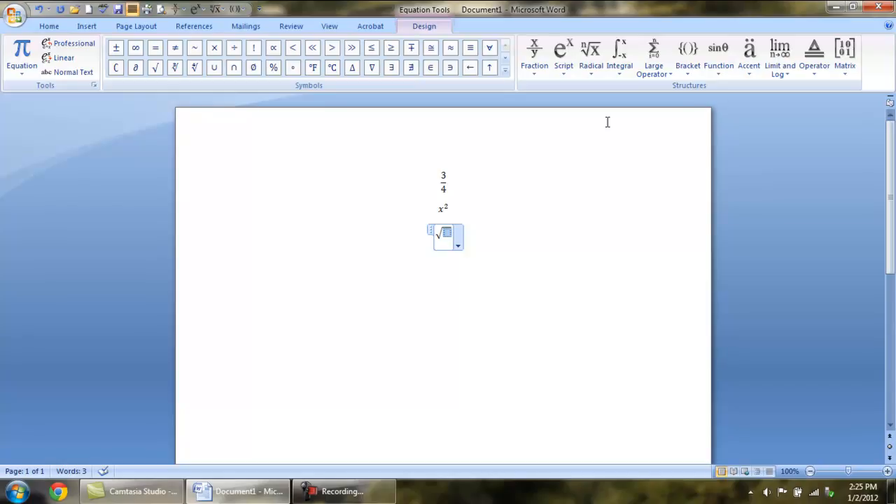
text(49)
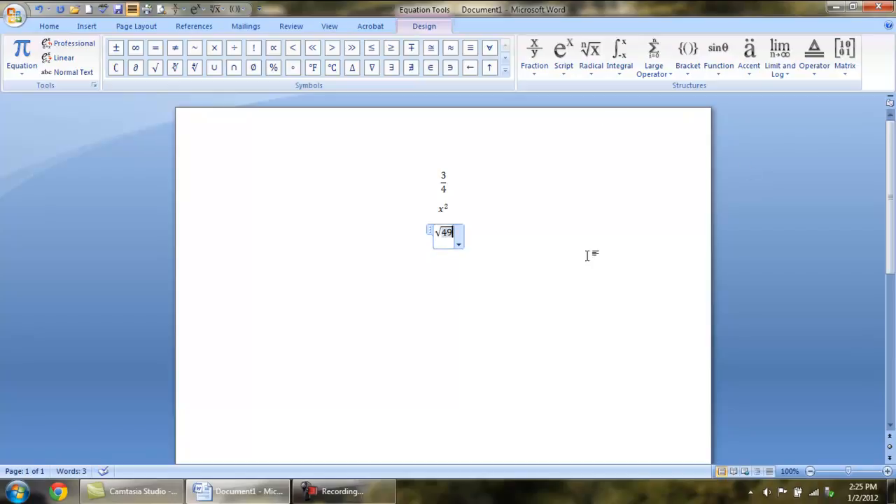
click(554, 242)
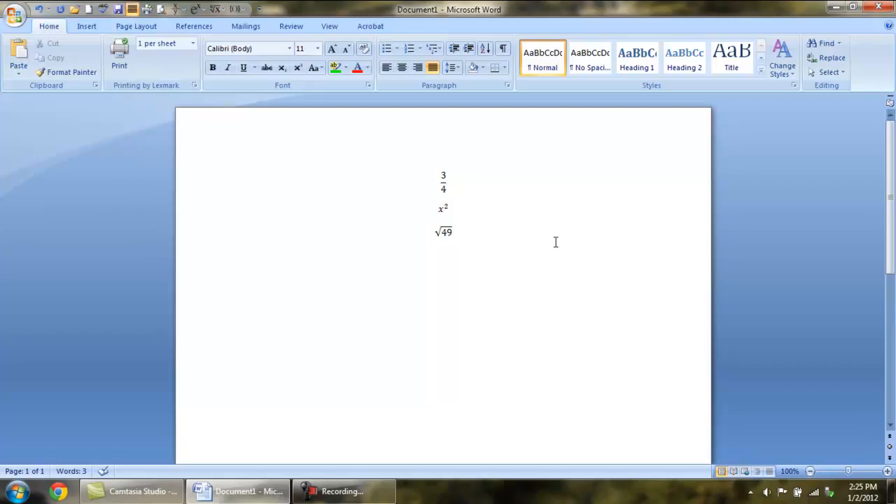
Step: Below √49, build the equation 3(x + 2) with a parentheses template, then start a new line
click(549, 263)
click(84, 28)
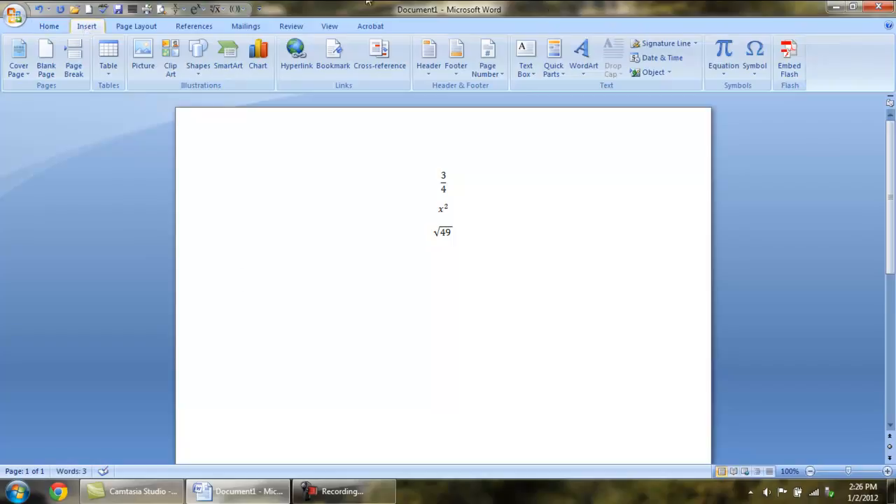
click(724, 55)
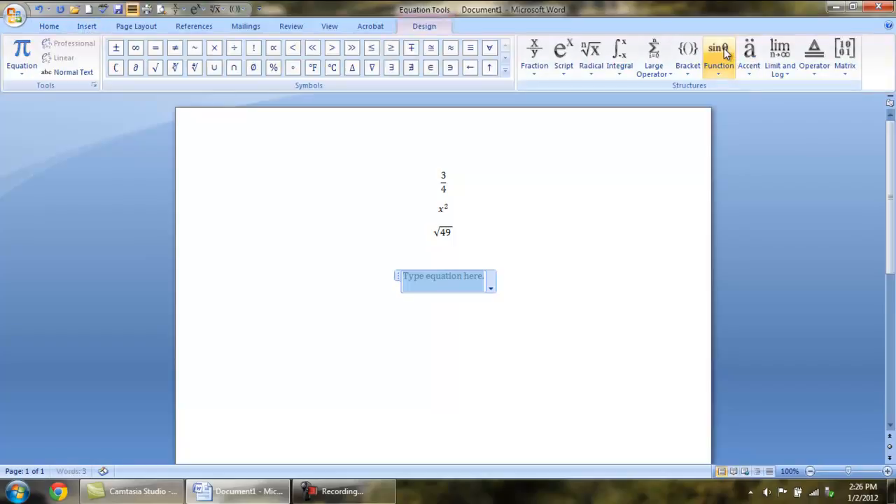
click(689, 70)
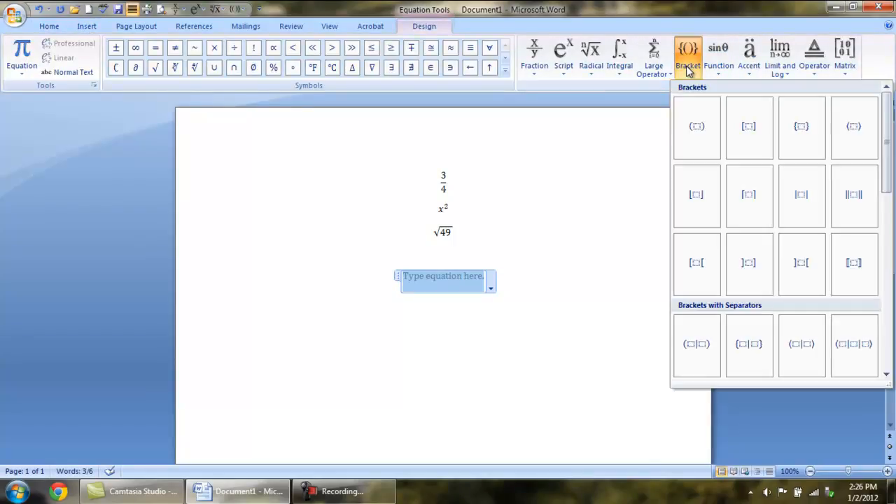
click(703, 127)
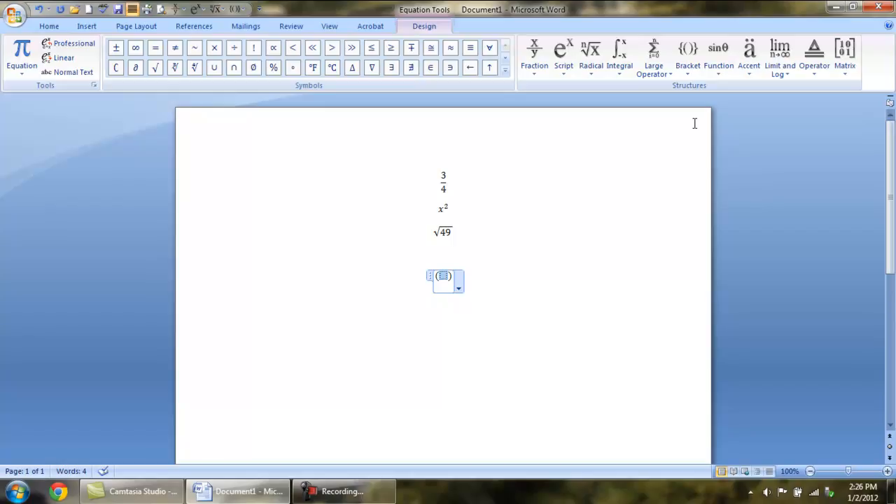
text(x )
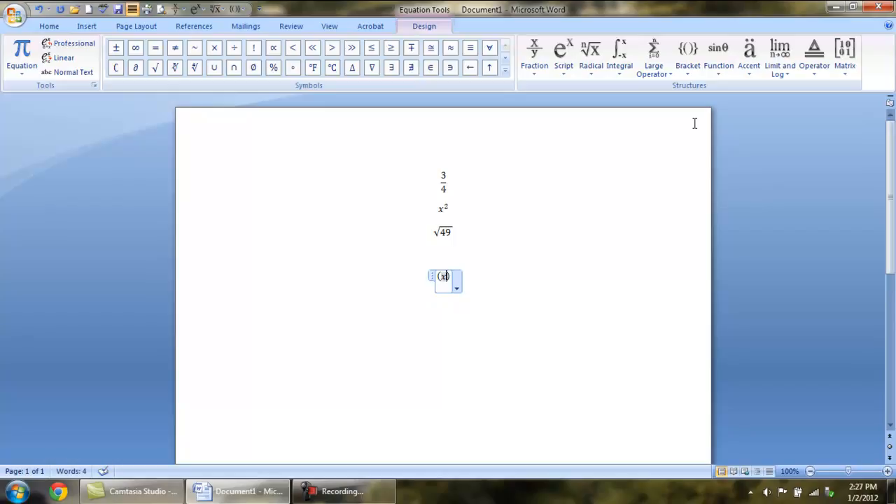
text(+ 2)
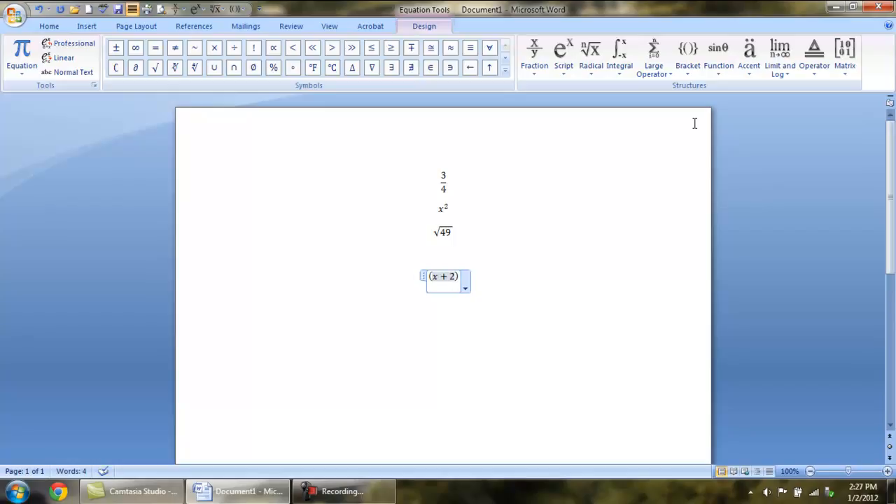
key(Right)
text(3)
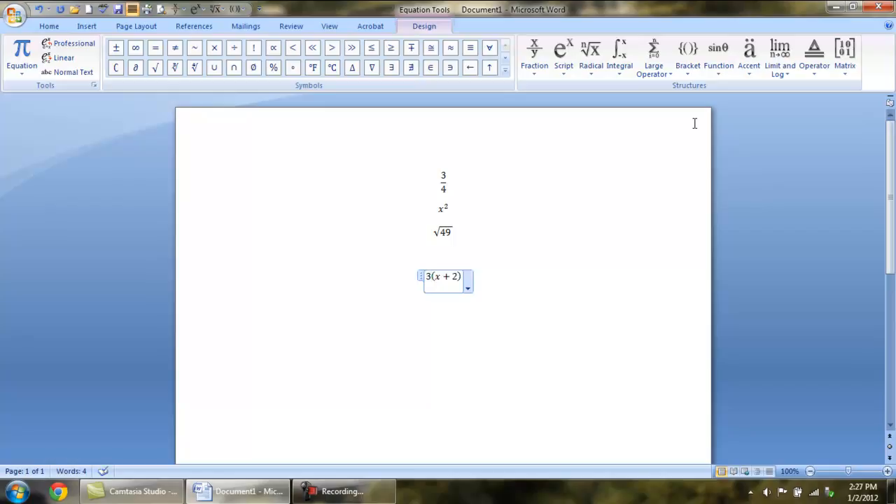
click(565, 273)
key(Return)
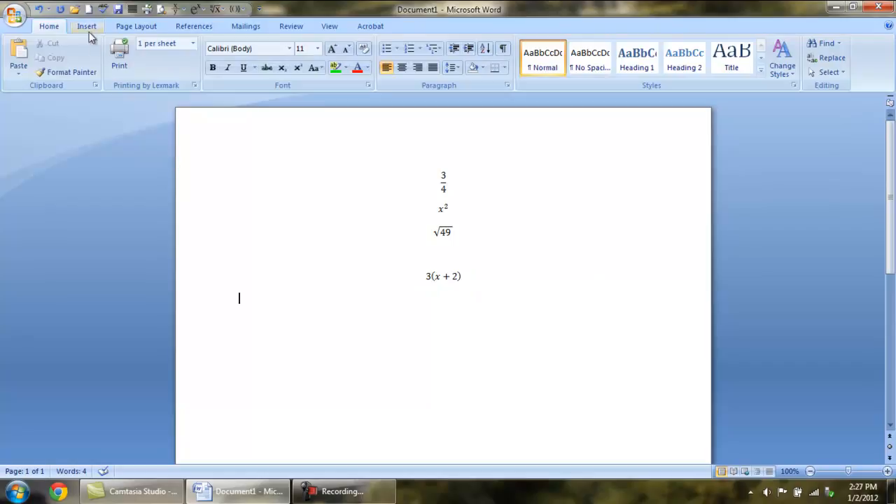
Step: Insert another blank equation below 3(x + 2)
click(90, 28)
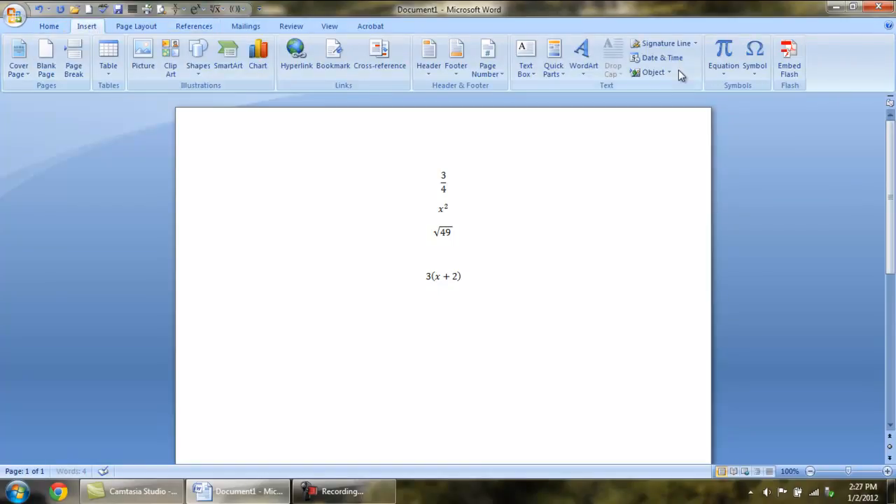
click(724, 55)
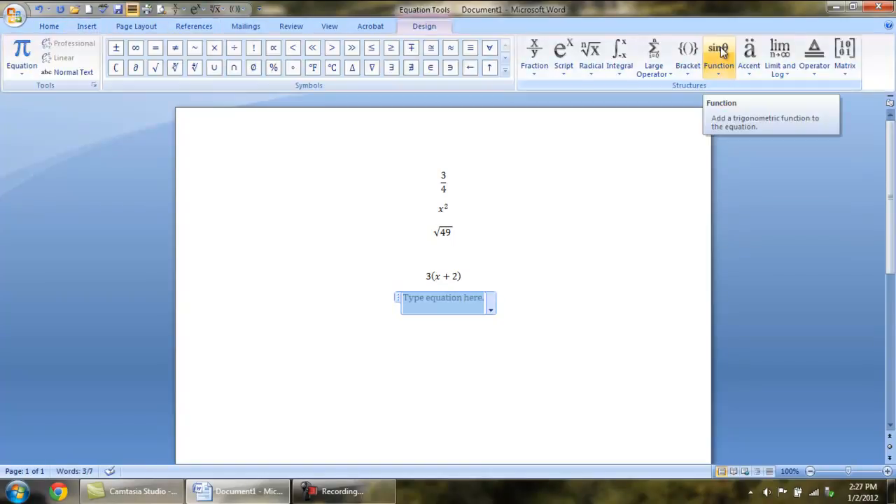